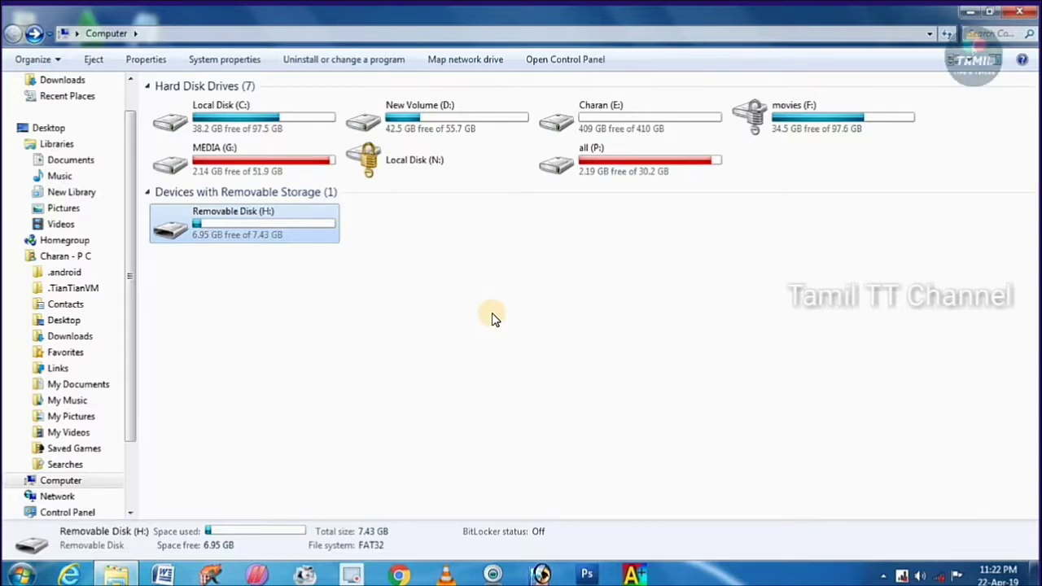
Refresh the Computer view, check the contents of Removable Disk (H:), and return to the drive list.
{"action": "right_click", "coordinate": [421, 314]}
{"action": "left_click", "coordinate": [486, 368]}
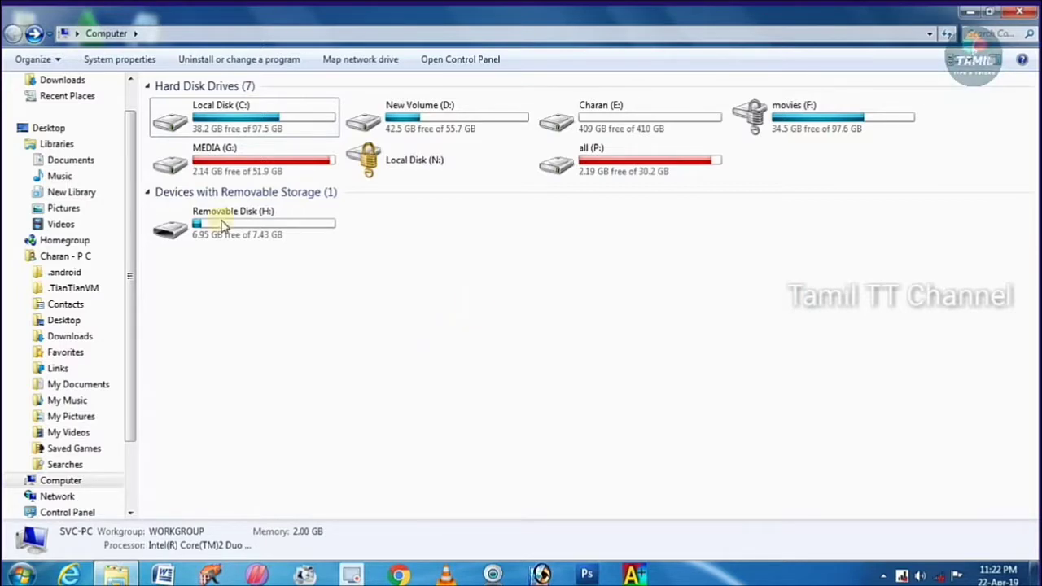
{"action": "left_click", "coordinate": [254, 221]}
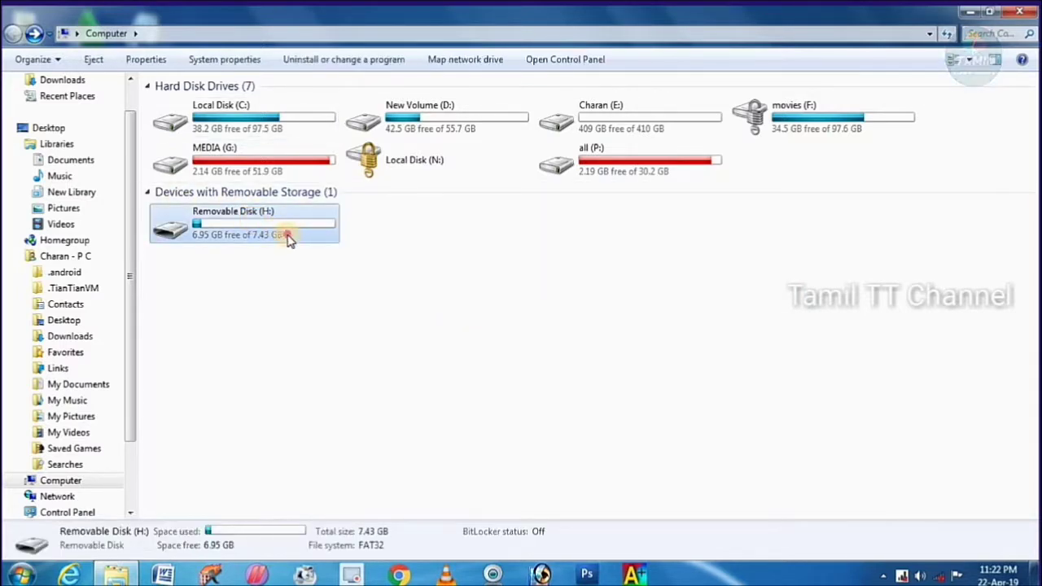
{"action": "double_click", "coordinate": [289, 236]}
{"action": "left_click", "coordinate": [15, 35]}
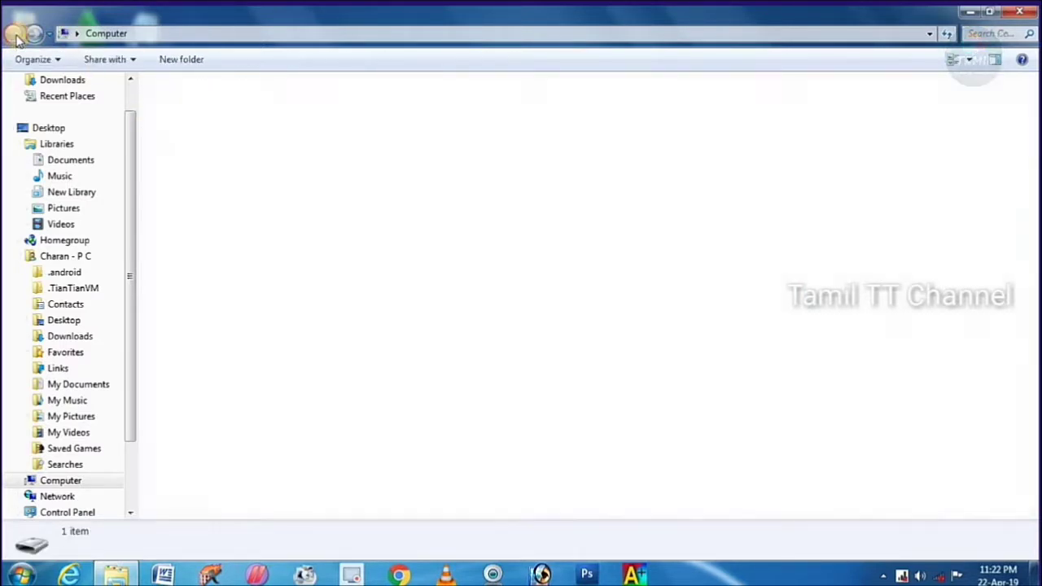
Turn on ReadyBoost for Removable Disk (H:) with the "Use this device" option, reserving 4094 MB, and confirm the properties.
{"action": "right_click", "coordinate": [271, 225]}
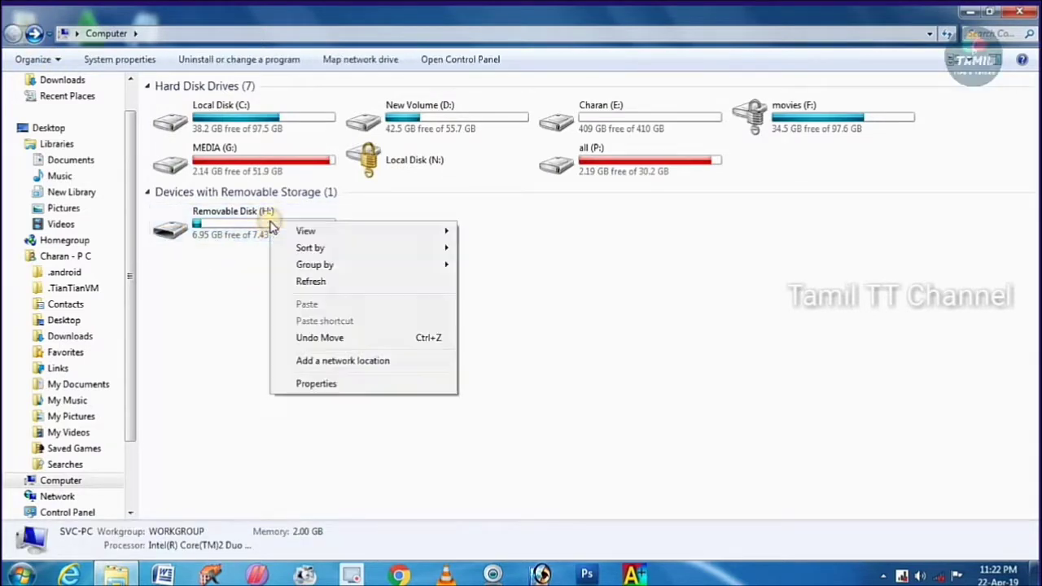
{"action": "left_click", "coordinate": [237, 227]}
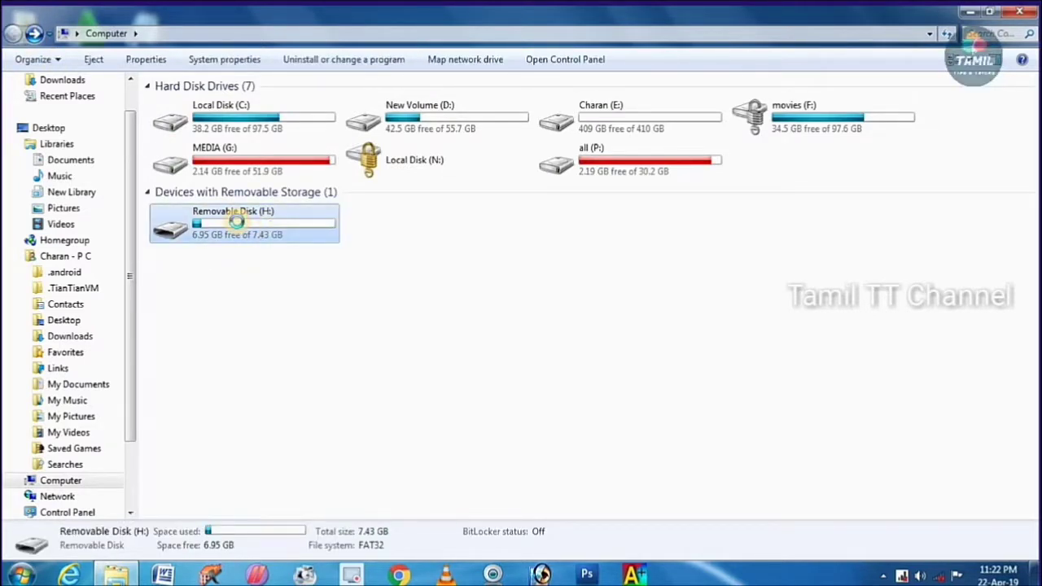
{"action": "right_click", "coordinate": [236, 221]}
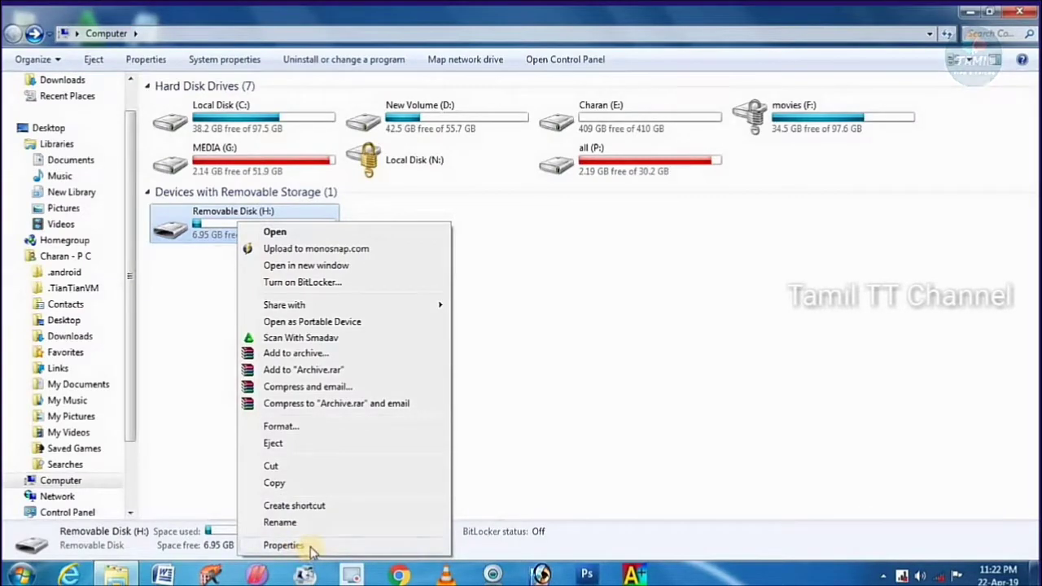
{"action": "left_click", "coordinate": [299, 541]}
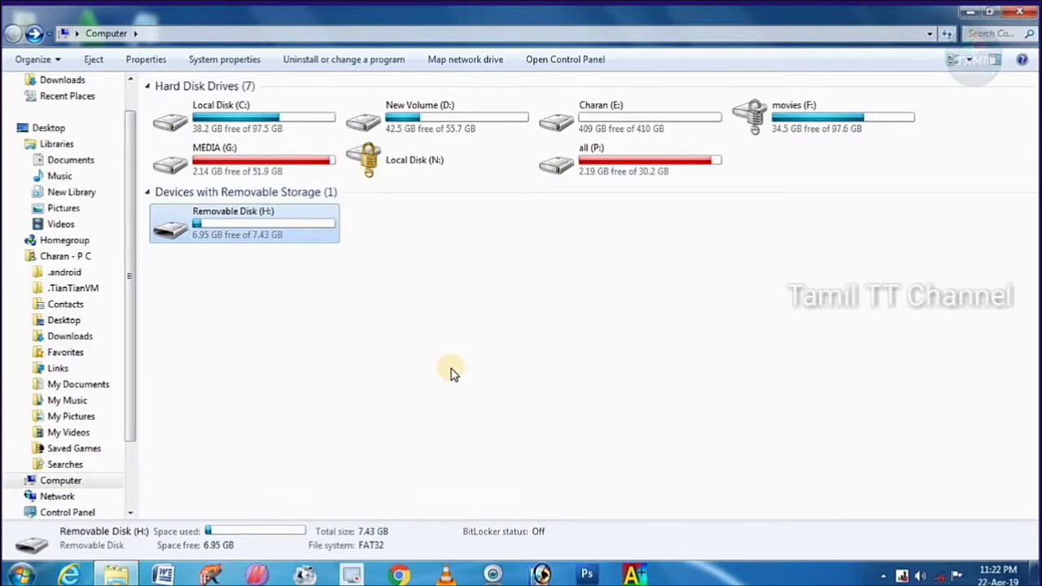
{"action": "key", "text": "alt+Return"}
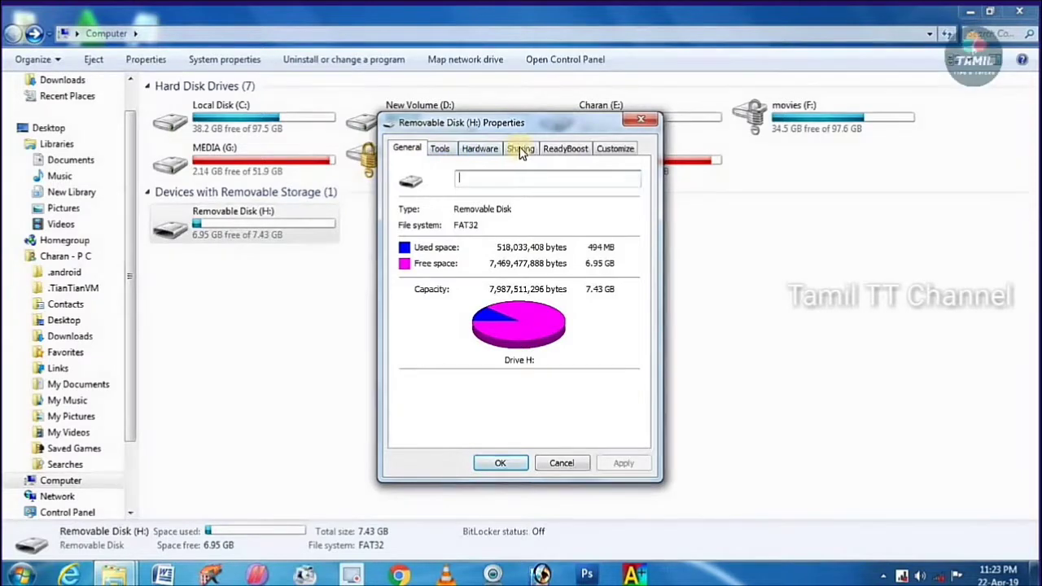
{"action": "left_click", "coordinate": [580, 153]}
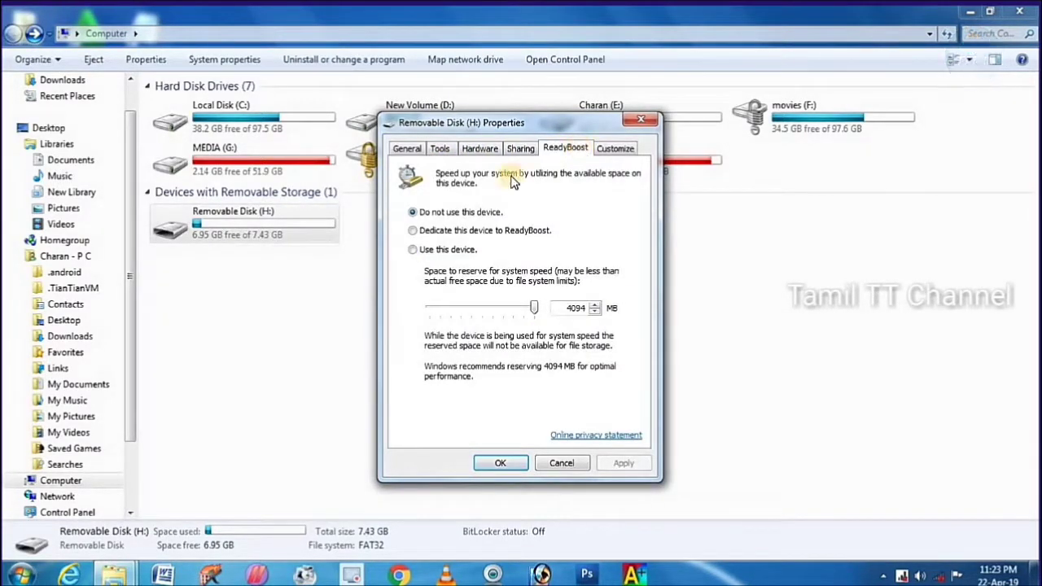
{"action": "left_click", "coordinate": [429, 251]}
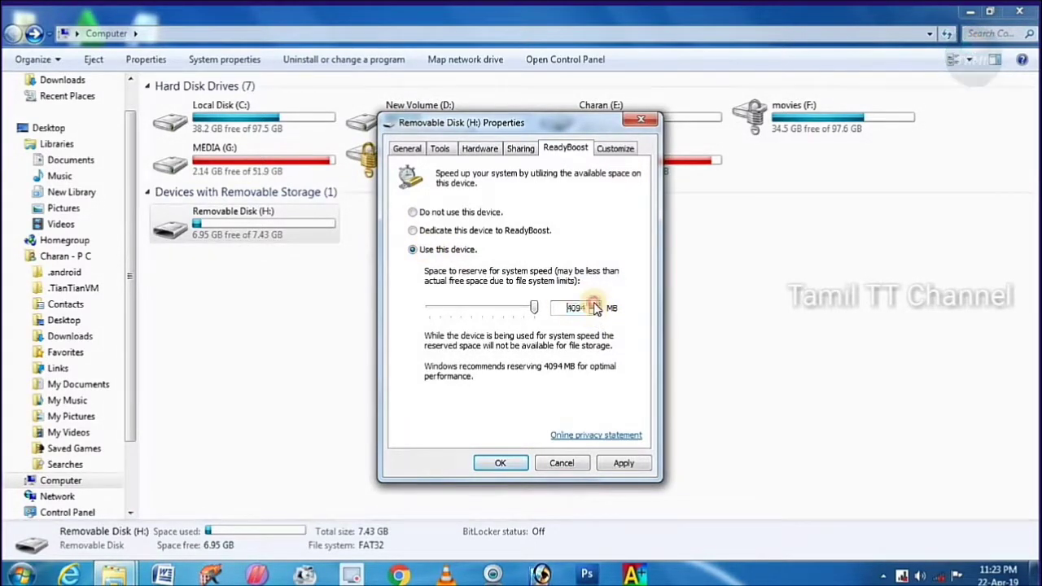
{"action": "left_click_drag", "start_coordinate": [531, 312], "coordinate": [437, 313]}
{"action": "left_click_drag", "start_coordinate": [501, 320], "coordinate": [565, 324]}
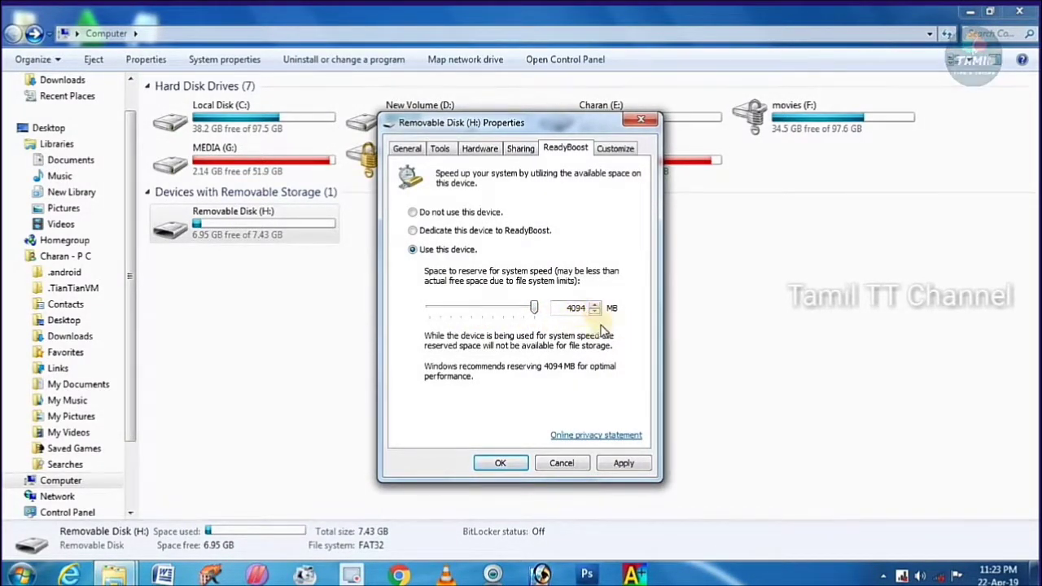
{"action": "left_click", "coordinate": [500, 464]}
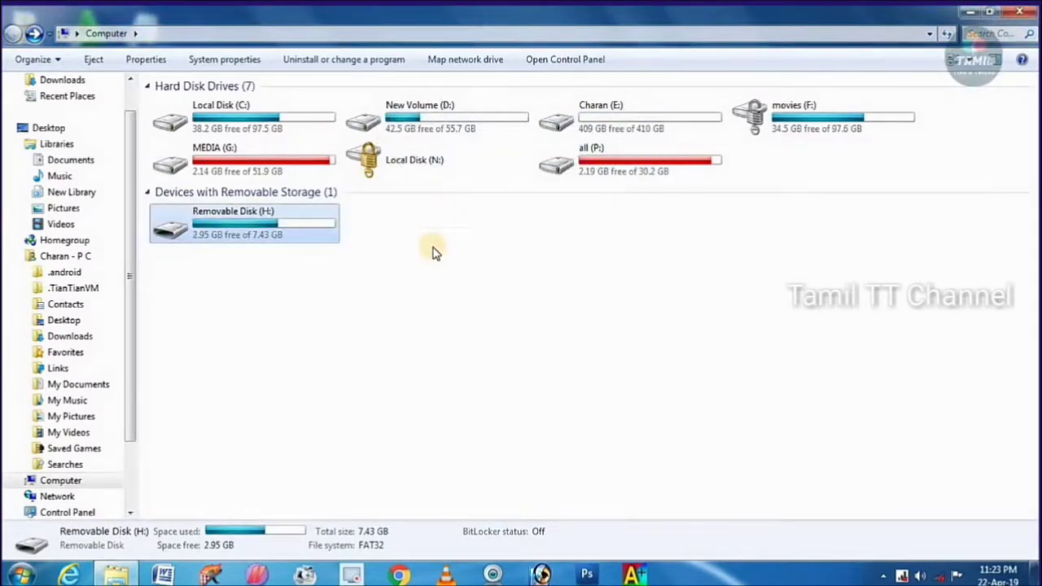
Look for the ReadyBoost cache file on Removable Disk (H:), view its available file actions, and return to the drive list.
{"action": "left_click", "coordinate": [386, 309]}
{"action": "double_click", "coordinate": [201, 232]}
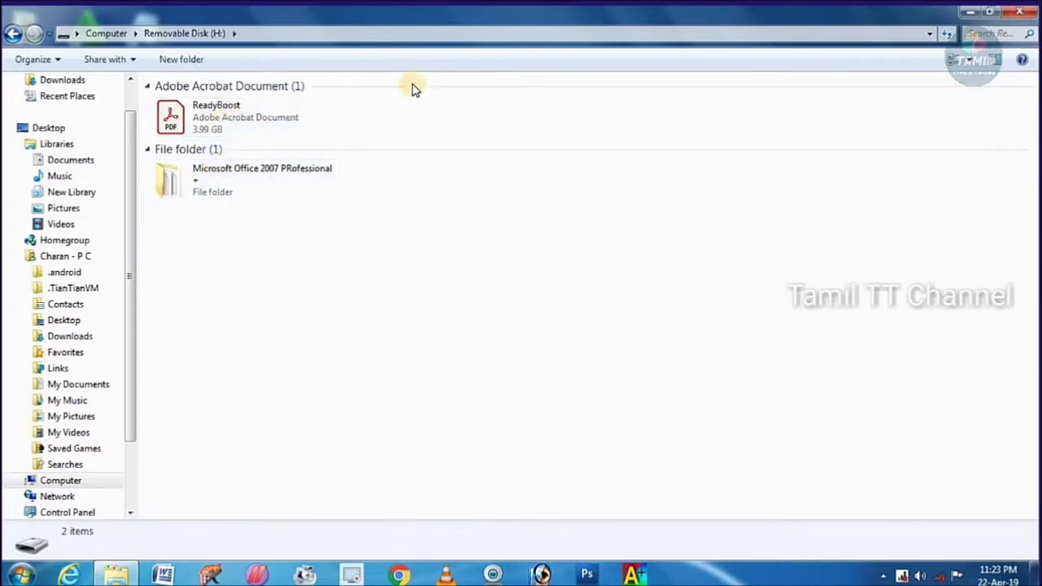
{"action": "right_click", "coordinate": [263, 133]}
{"action": "left_click", "coordinate": [474, 120]}
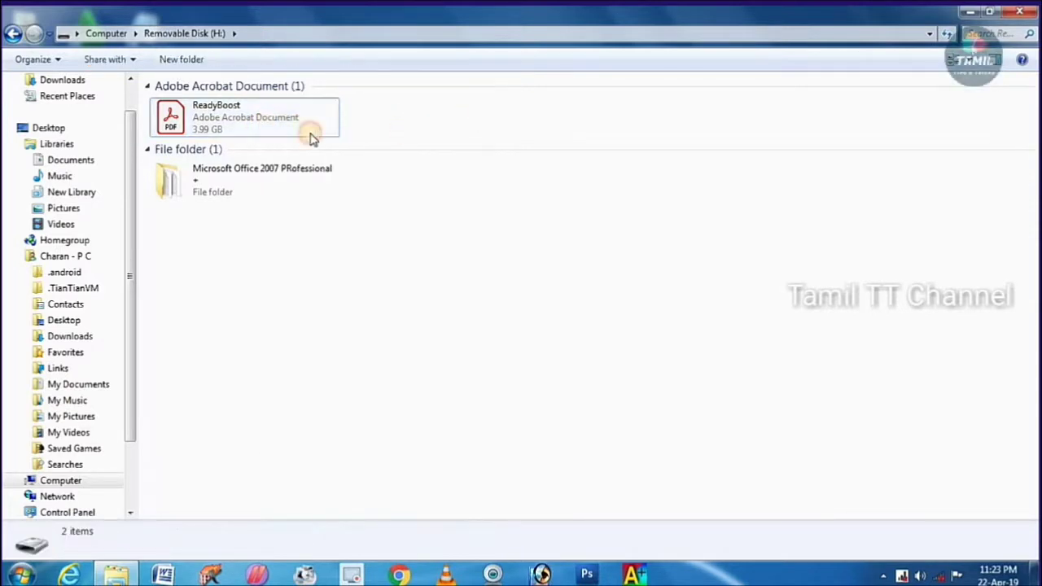
{"action": "right_click", "coordinate": [253, 122]}
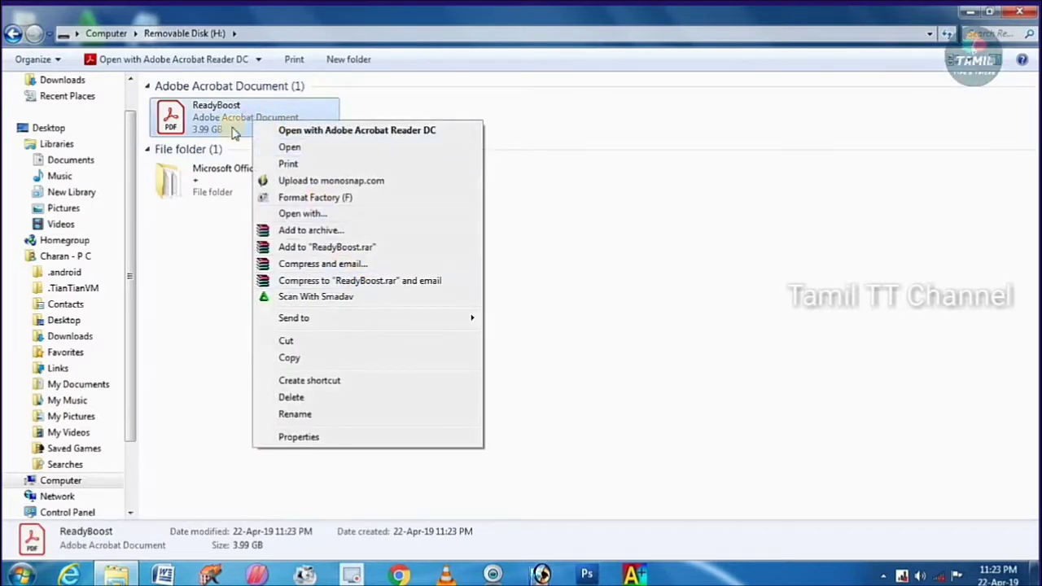
{"action": "left_click", "coordinate": [174, 233]}
{"action": "left_click", "coordinate": [13, 33]}
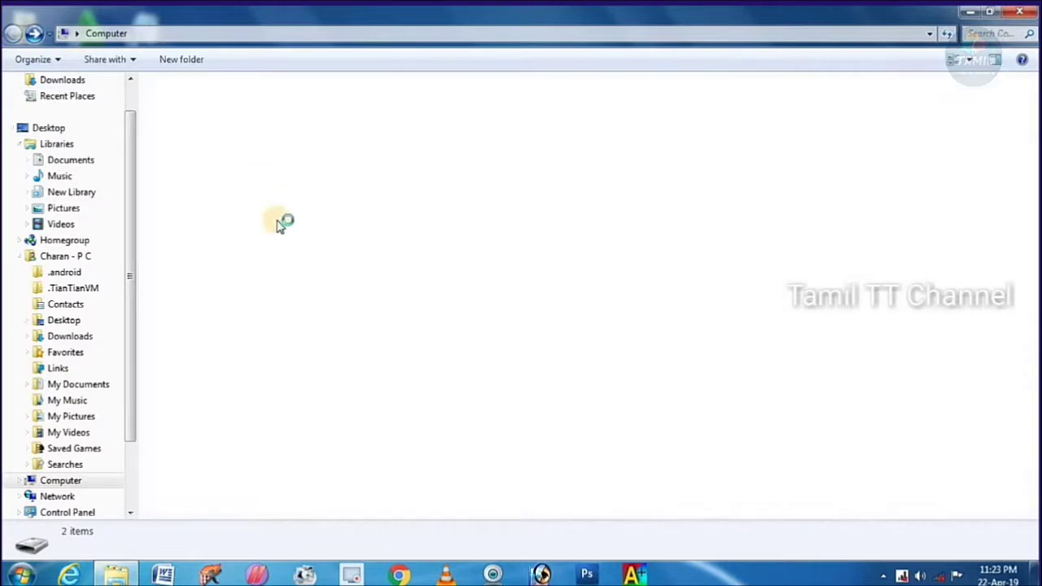
Review the ReadyBoost settings in the properties of Removable Disk (H:) and close them.
{"action": "left_click", "coordinate": [274, 236]}
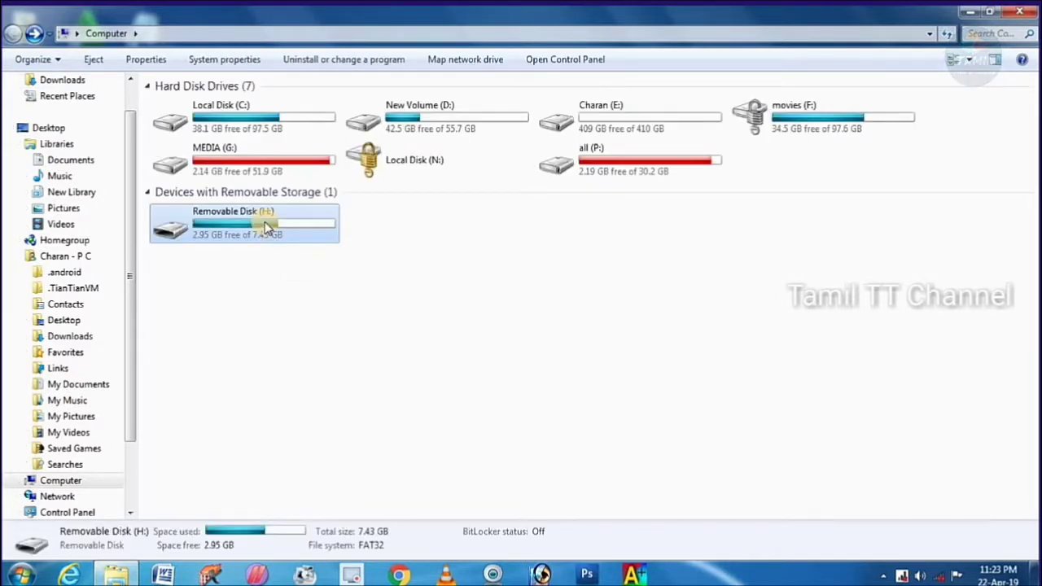
{"action": "right_click", "coordinate": [267, 225]}
{"action": "left_click", "coordinate": [326, 542]}
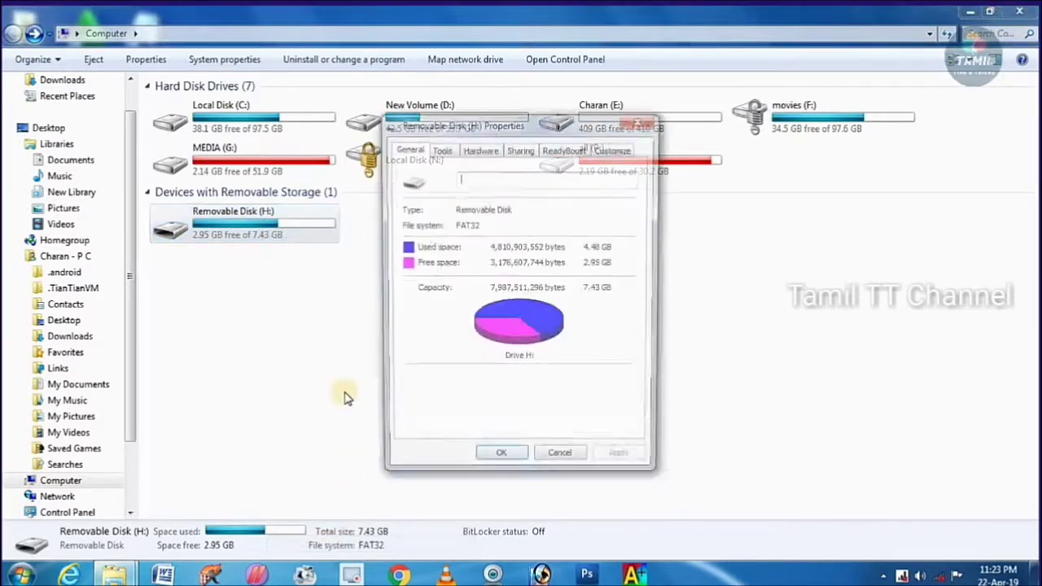
{"action": "left_click", "coordinate": [565, 148]}
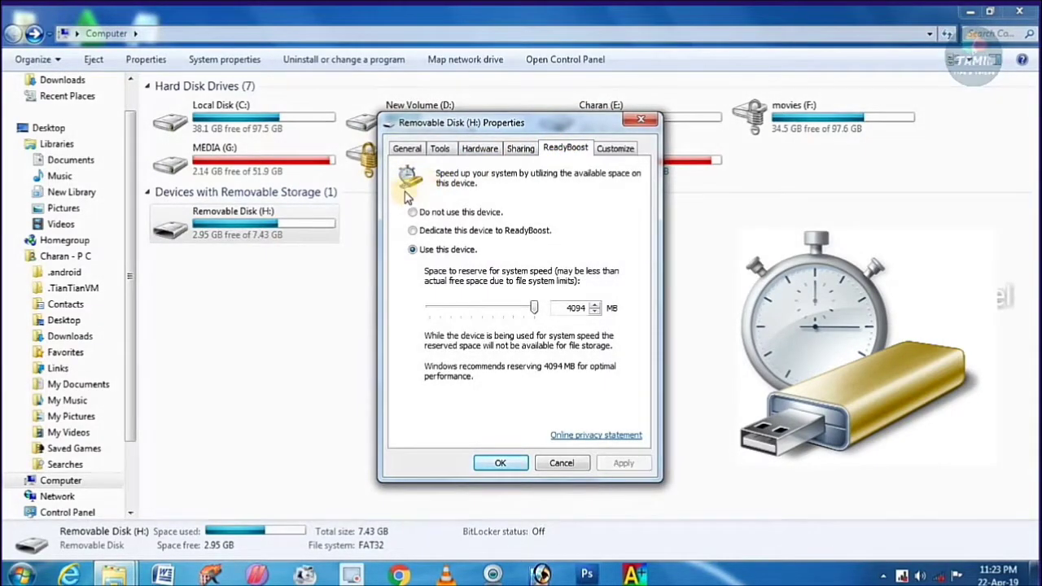
{"action": "left_click", "coordinate": [501, 462]}
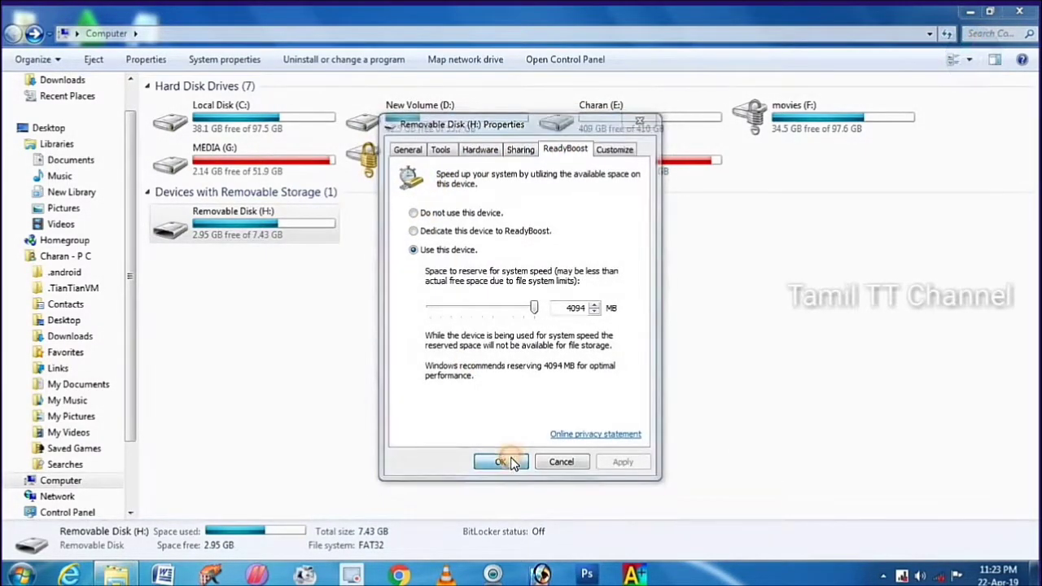
{"action": "left_click", "coordinate": [501, 346]}
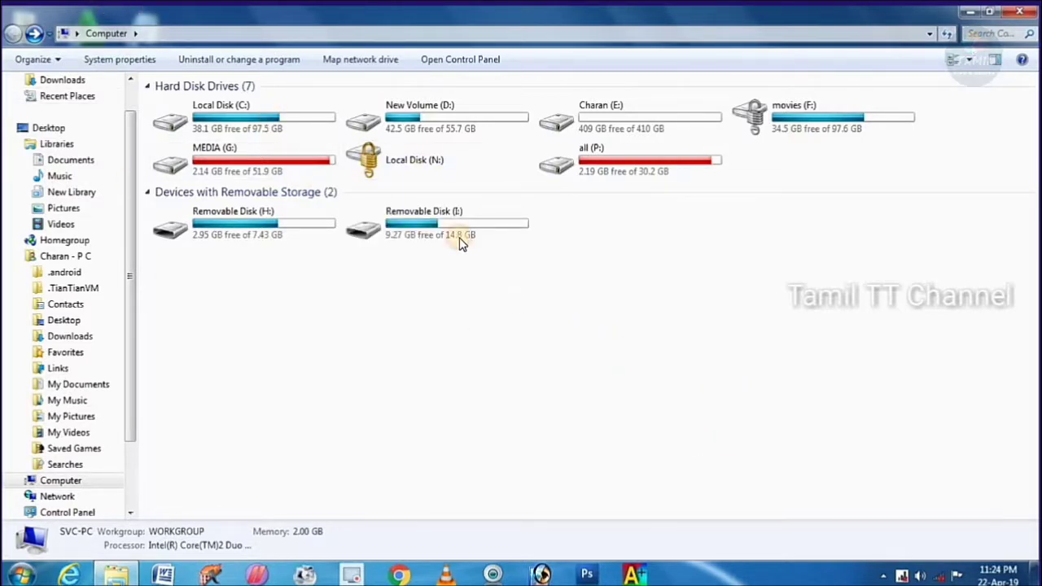
Examine the files and folders on Removable Disk (I:) and return to the drive list.
{"action": "double_click", "coordinate": [460, 239]}
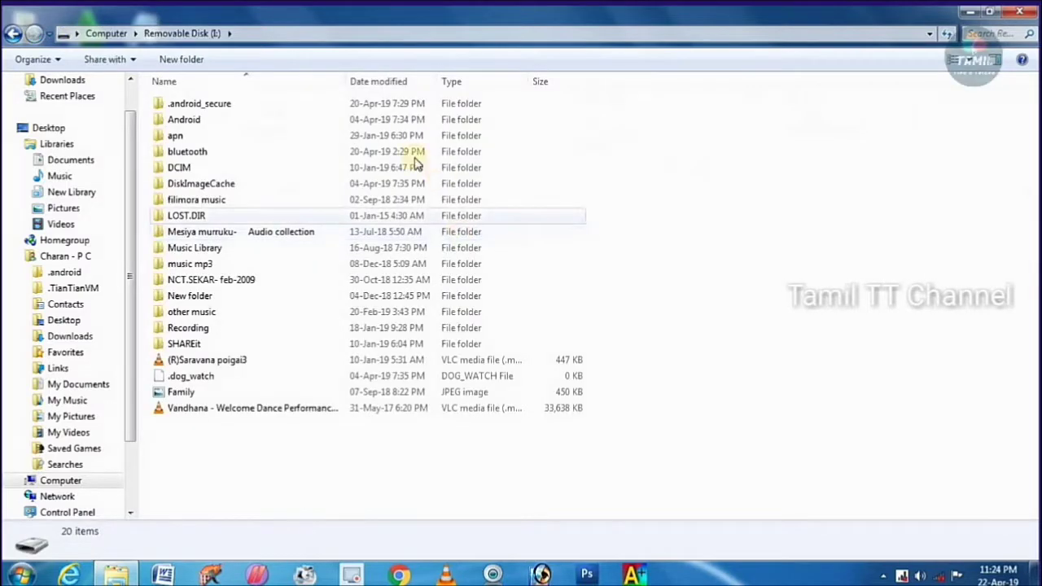
{"action": "left_click_drag", "start_coordinate": [374, 492], "coordinate": [312, 423]}
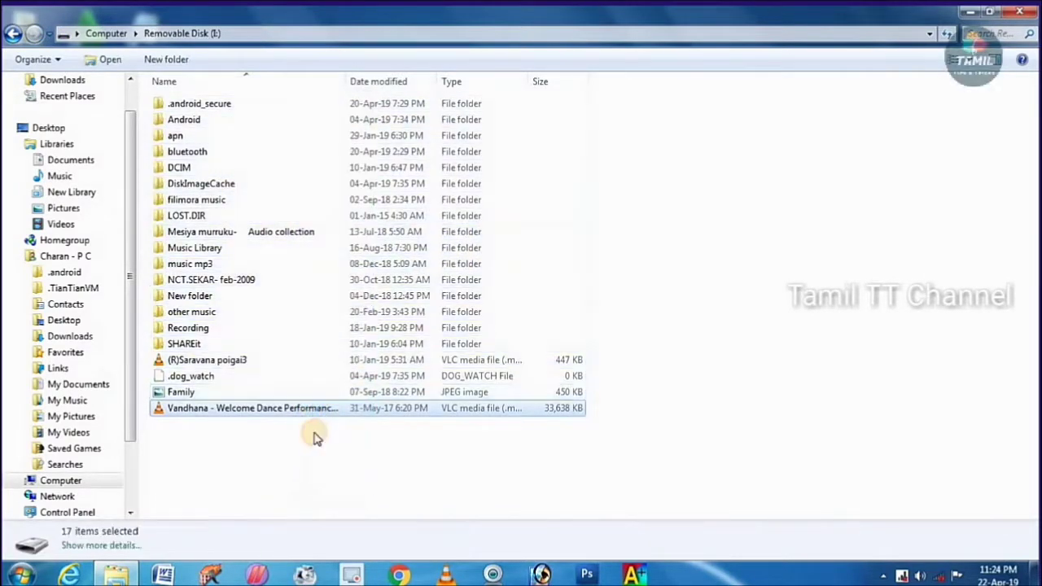
{"action": "left_click", "coordinate": [13, 33]}
{"action": "left_click", "coordinate": [414, 334]}
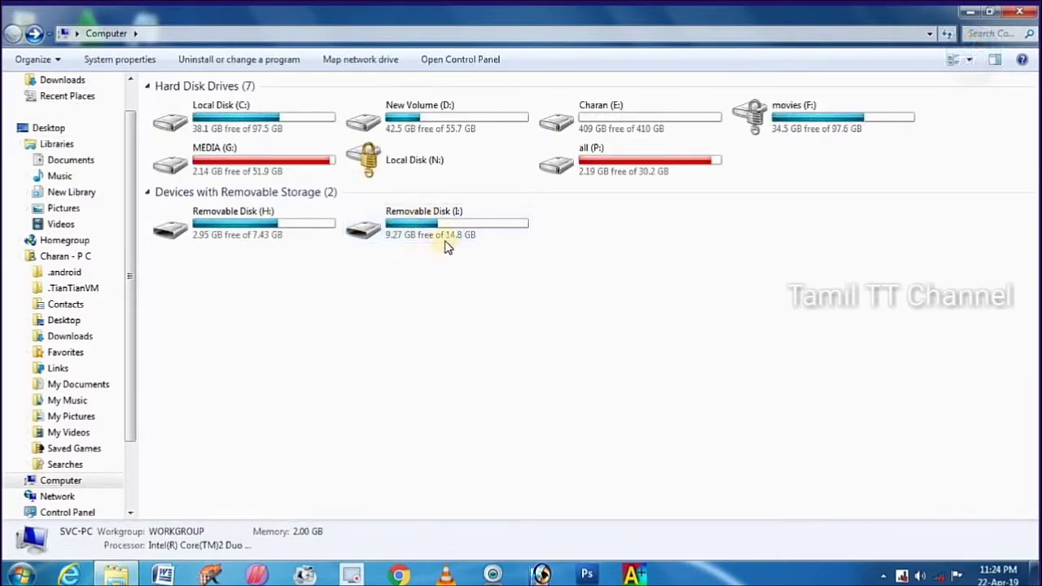
Enable ReadyBoost on Removable Disk (I:) with the "Use this device" option and confirm the properties.
{"action": "right_click", "coordinate": [456, 234]}
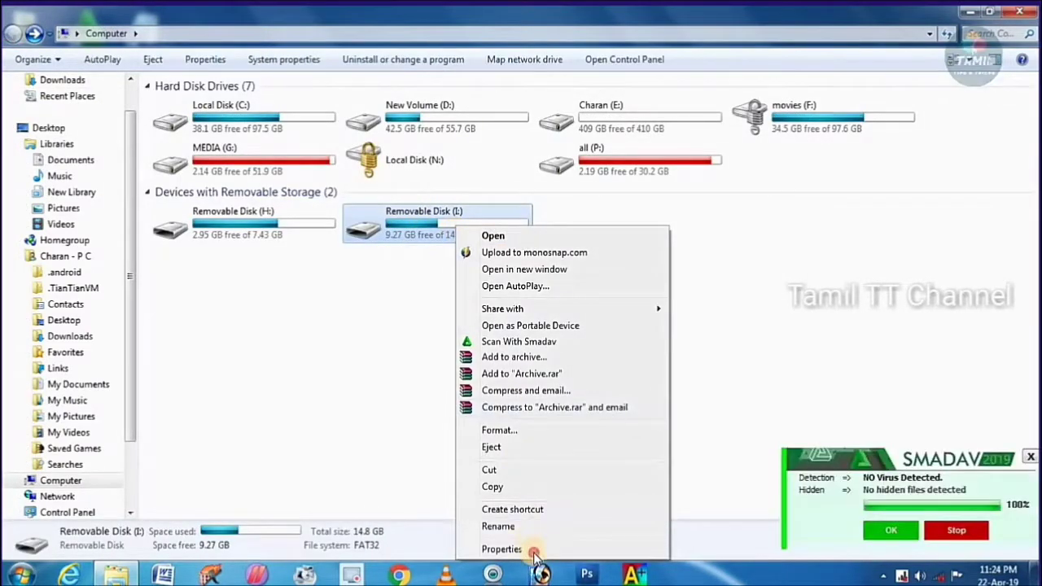
{"action": "left_click", "coordinate": [527, 551]}
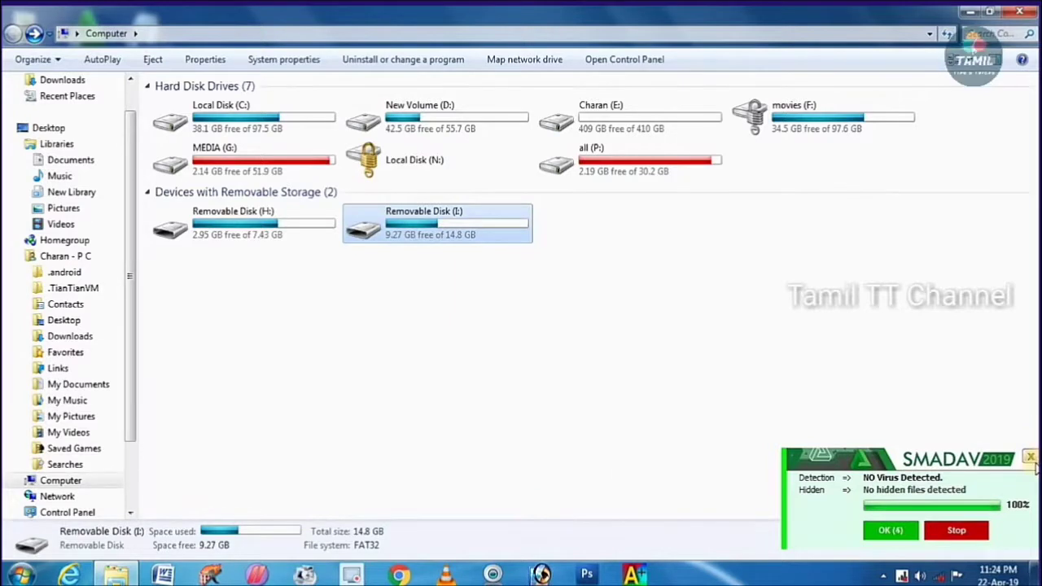
{"action": "right_click", "coordinate": [458, 236]}
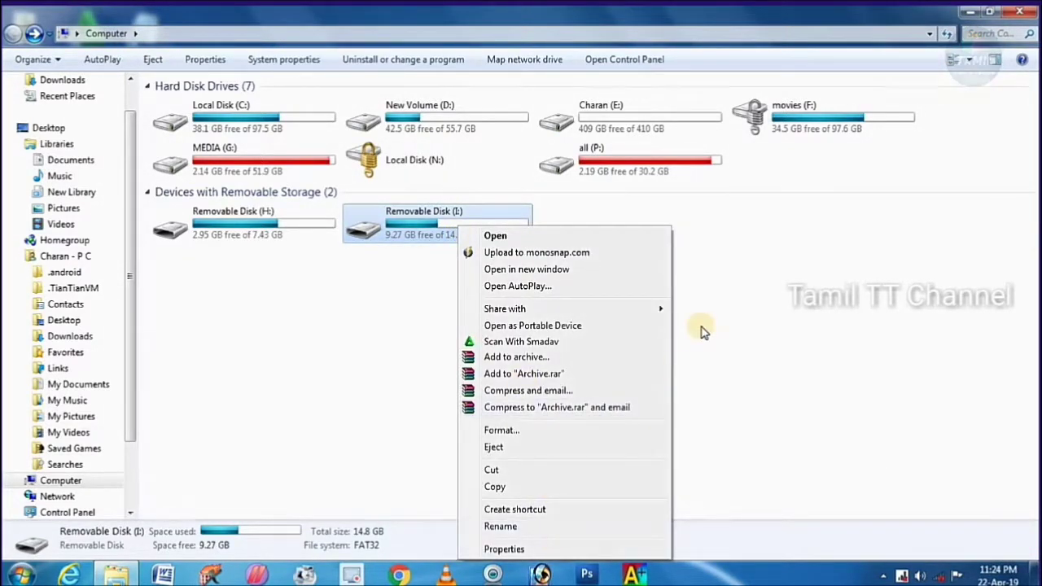
{"action": "left_click", "coordinate": [531, 549]}
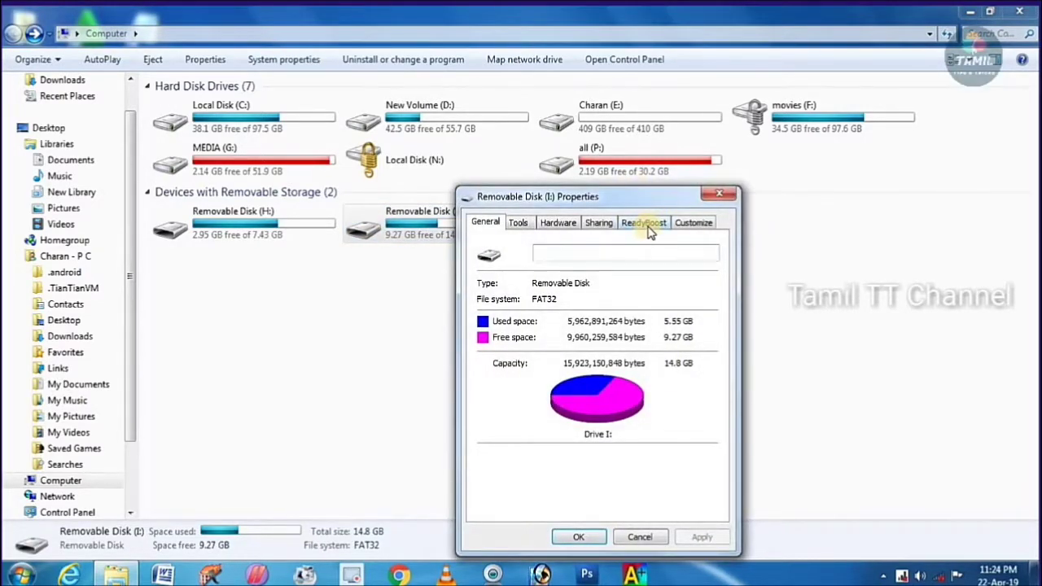
{"action": "left_click", "coordinate": [644, 224]}
{"action": "left_click", "coordinate": [498, 324]}
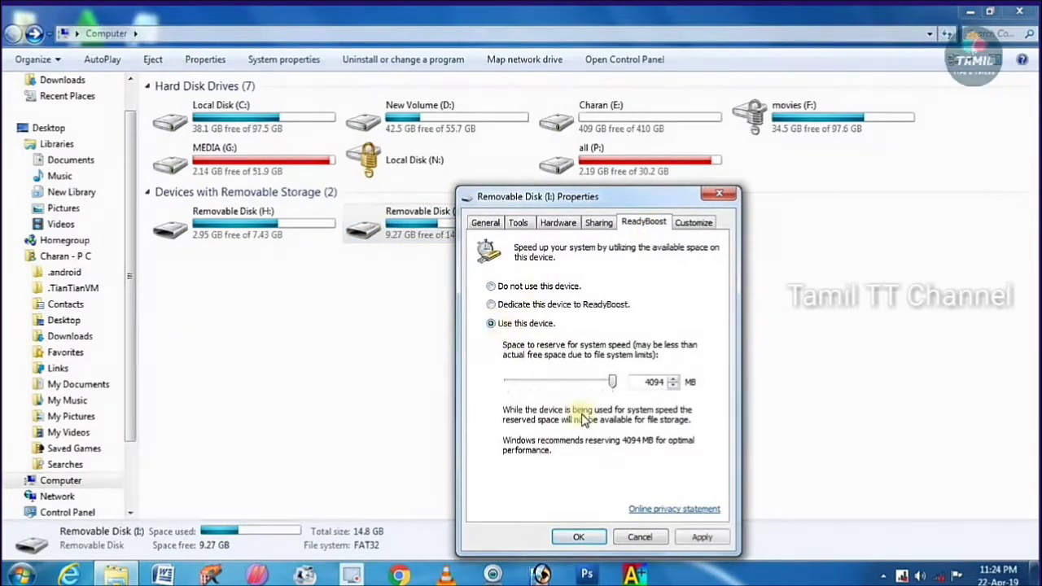
{"action": "left_click", "coordinate": [603, 539]}
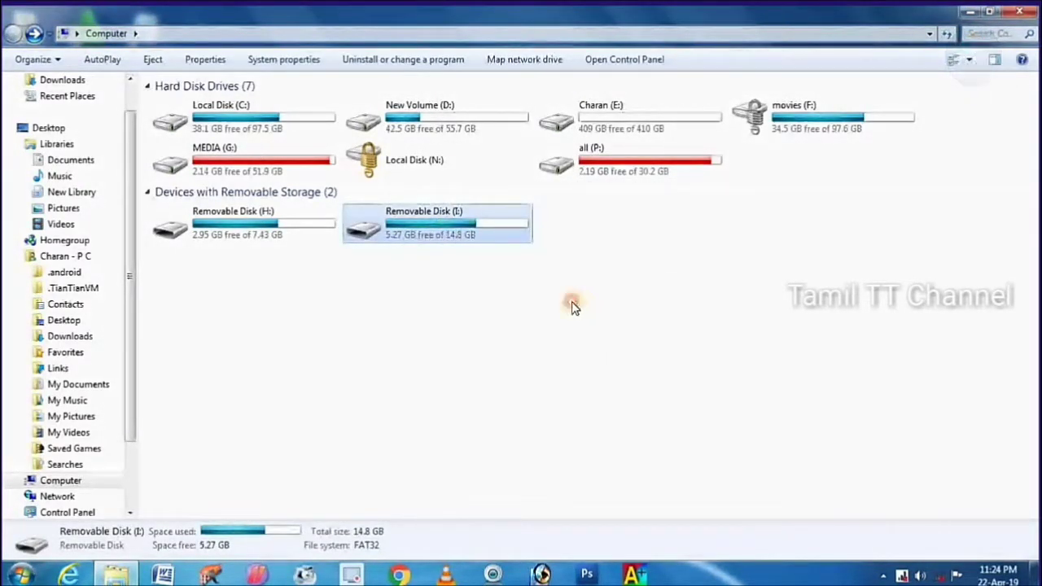
Try to open the ReadyBoost file on Removable Disk (I:) in Adobe Acrobat Reader DC, and close the reader.
{"action": "double_click", "coordinate": [421, 236]}
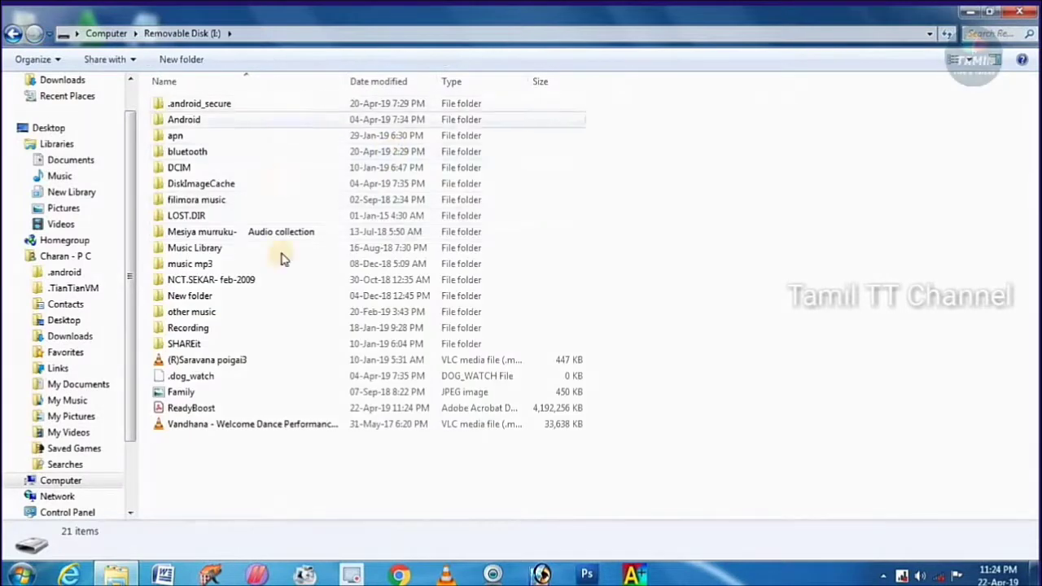
{"action": "left_click", "coordinate": [217, 410]}
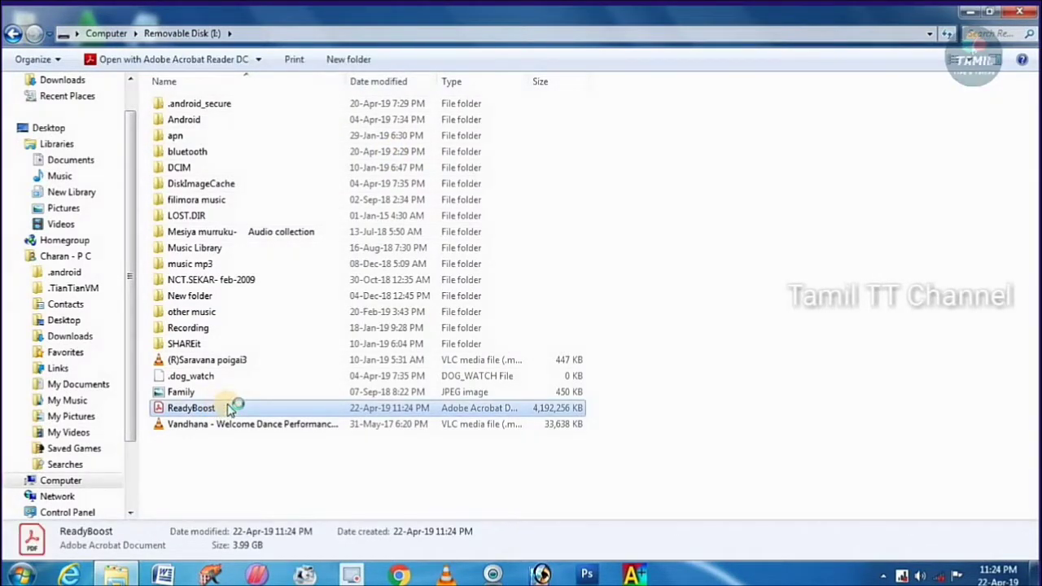
{"action": "left_click", "coordinate": [969, 60]}
{"action": "left_click", "coordinate": [171, 60]}
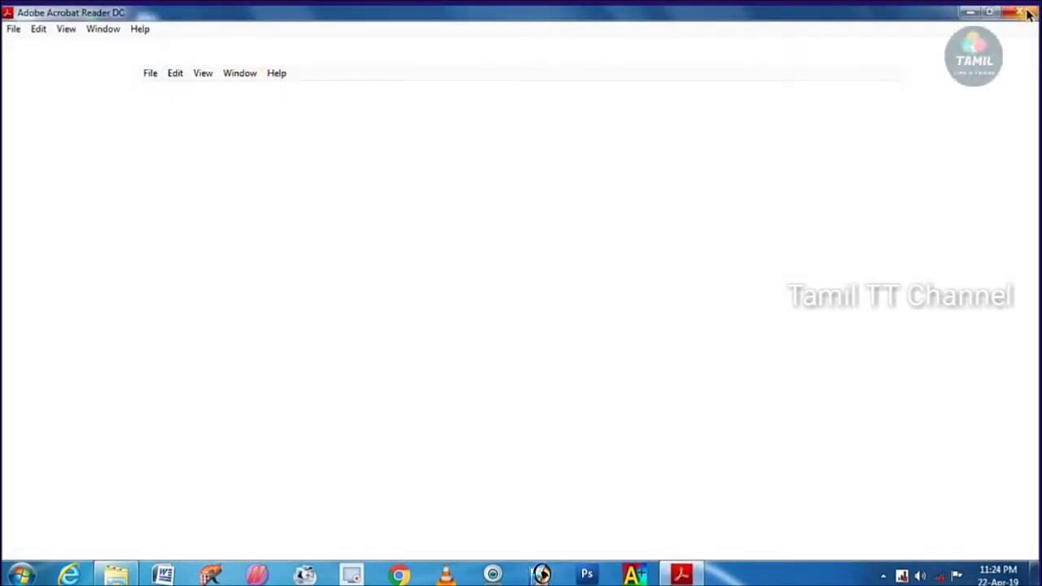
{"action": "left_click", "coordinate": [664, 322]}
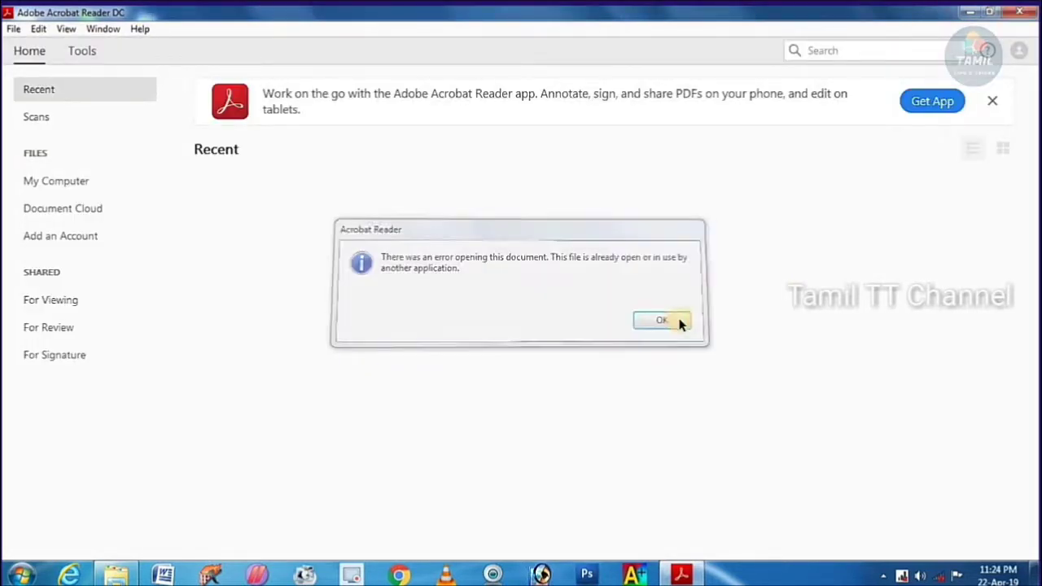
{"action": "left_click", "coordinate": [681, 322]}
{"action": "left_click", "coordinate": [1021, 12]}
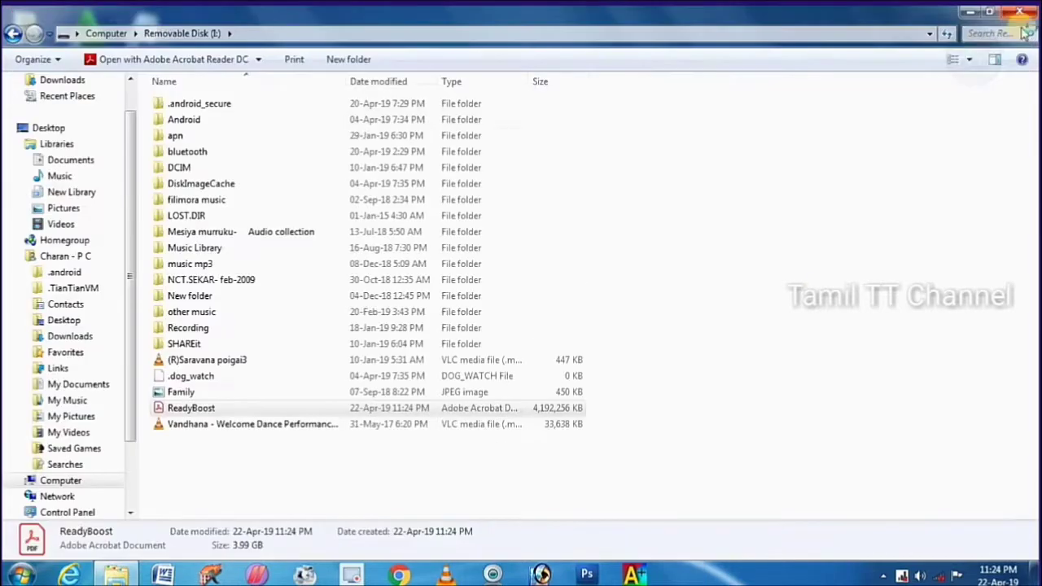
Return to the drive list and turn off ReadyBoost on Removable Disk (I:) with the "Do not use this device" option.
{"action": "left_click", "coordinate": [421, 452]}
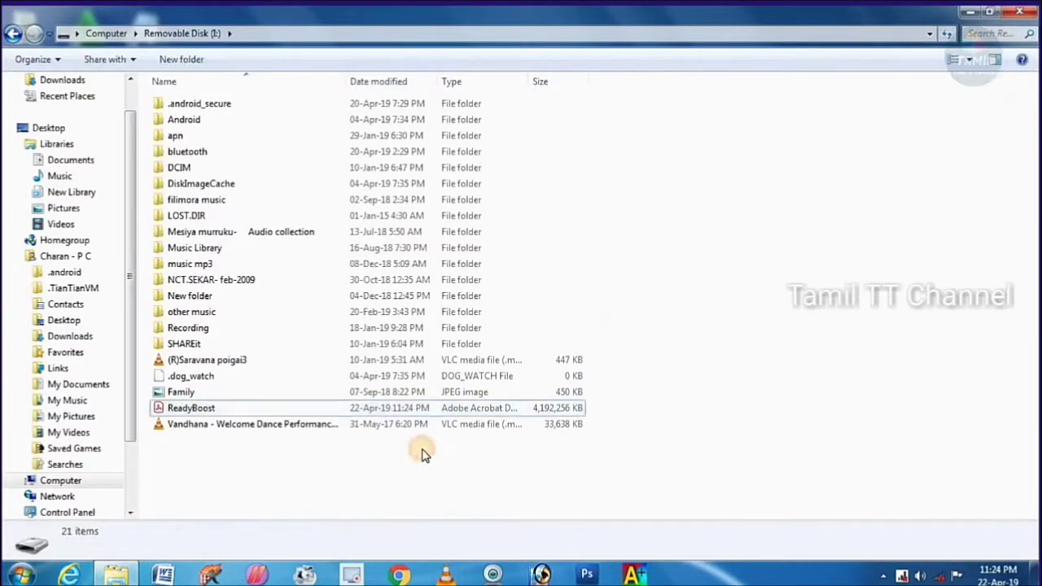
{"action": "left_click", "coordinate": [12, 33]}
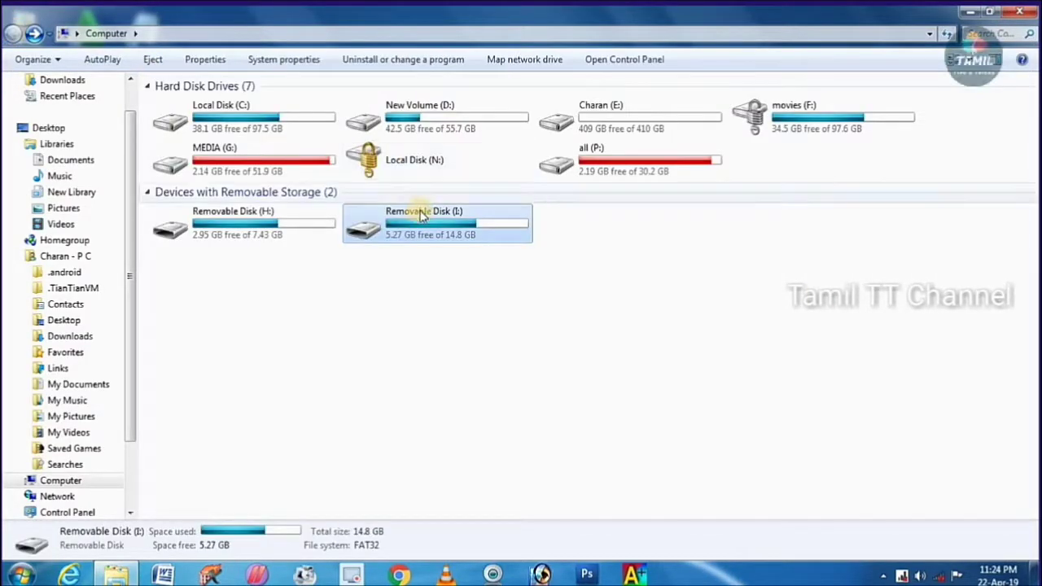
{"action": "right_click", "coordinate": [424, 224]}
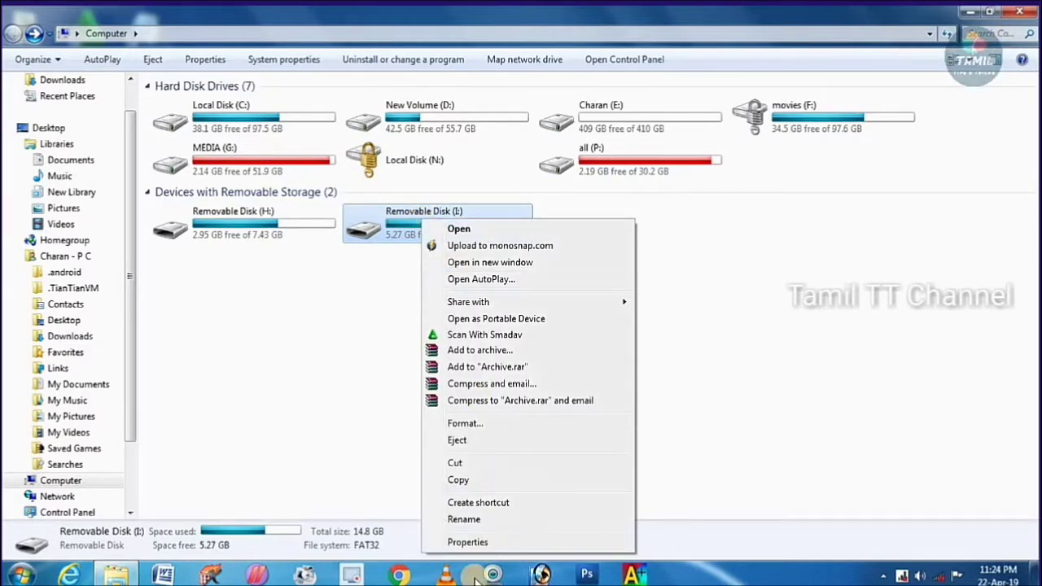
{"action": "left_click", "coordinate": [489, 545]}
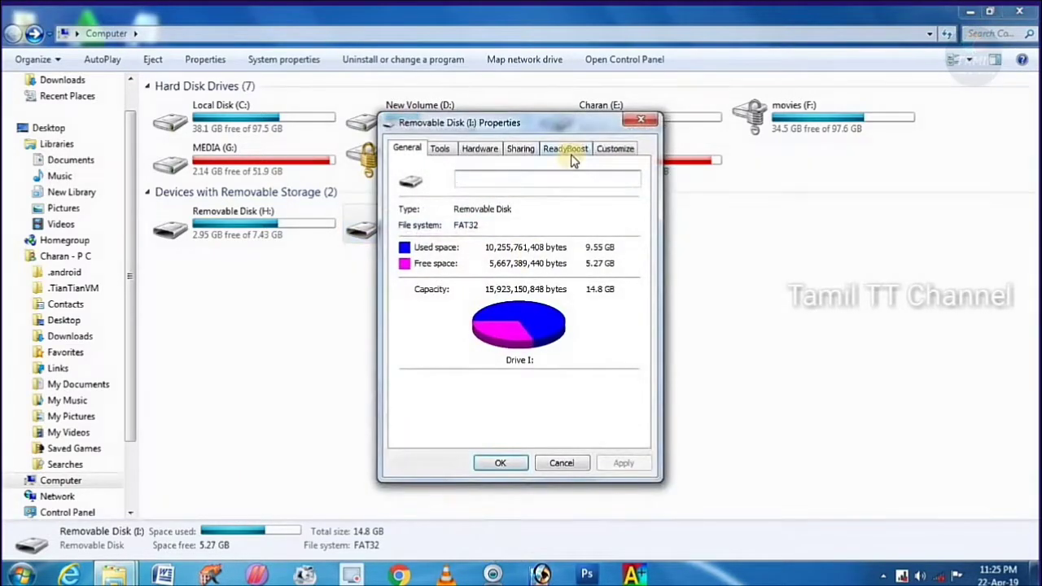
{"action": "left_click", "coordinate": [569, 150]}
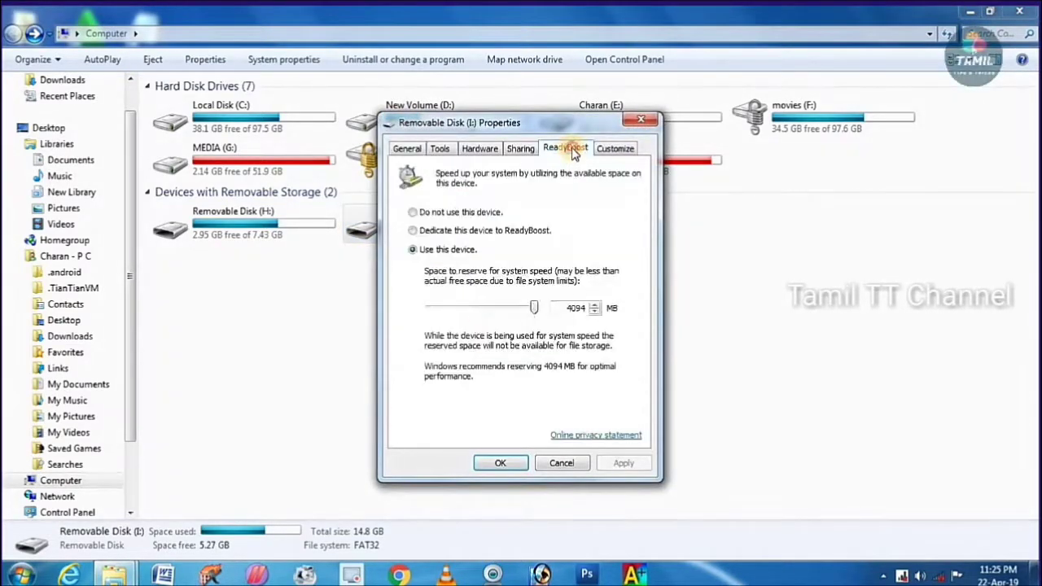
{"action": "left_click", "coordinate": [424, 211]}
{"action": "left_click", "coordinate": [503, 464]}
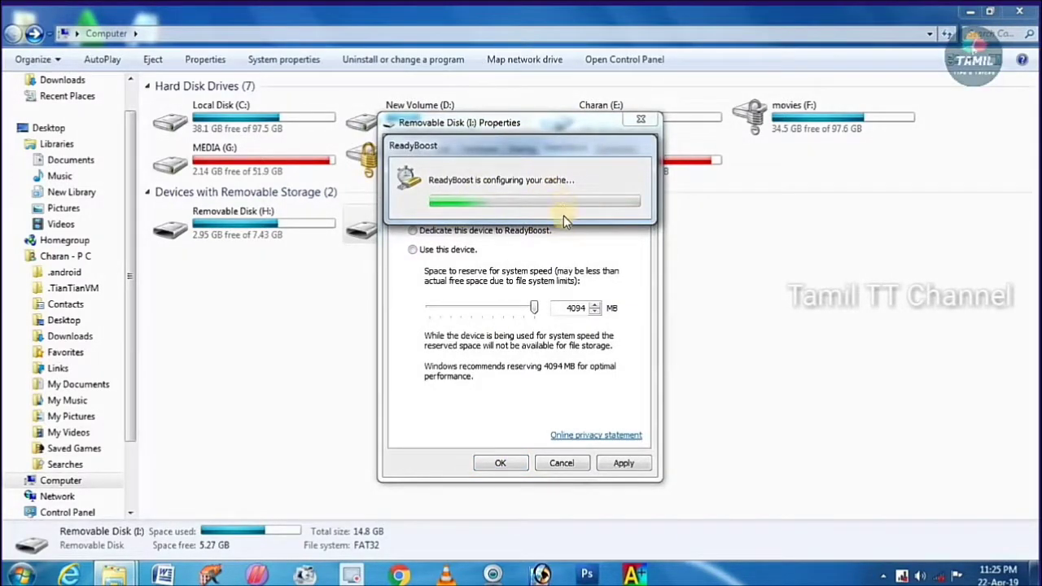
{"action": "left_click", "coordinate": [472, 301]}
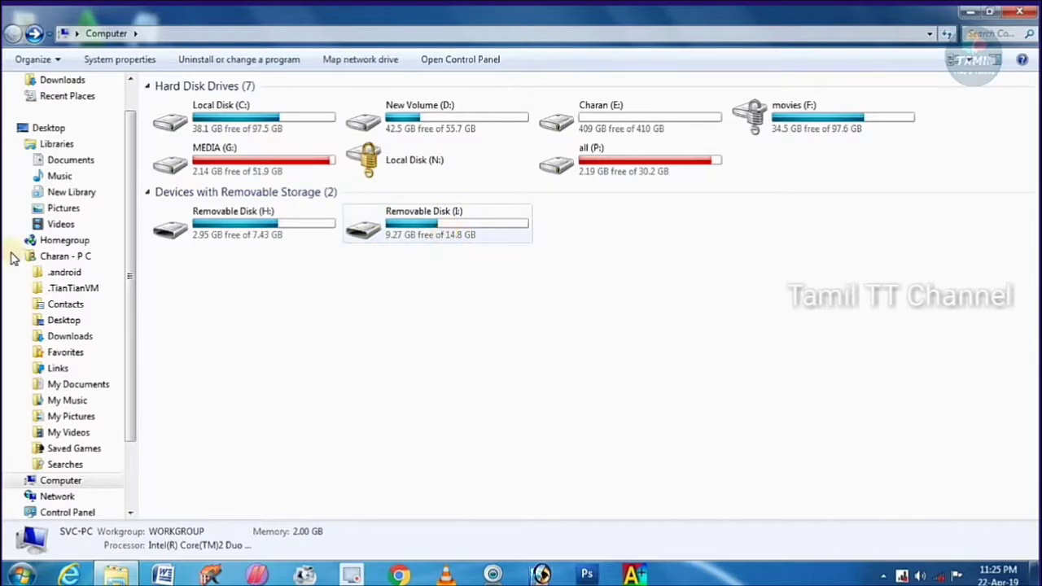
Turn off ReadyBoost on Removable Disk (H:) with the "Do not use this device" option and refresh the drive list.
{"action": "left_click", "coordinate": [239, 224]}
{"action": "right_click", "coordinate": [239, 225]}
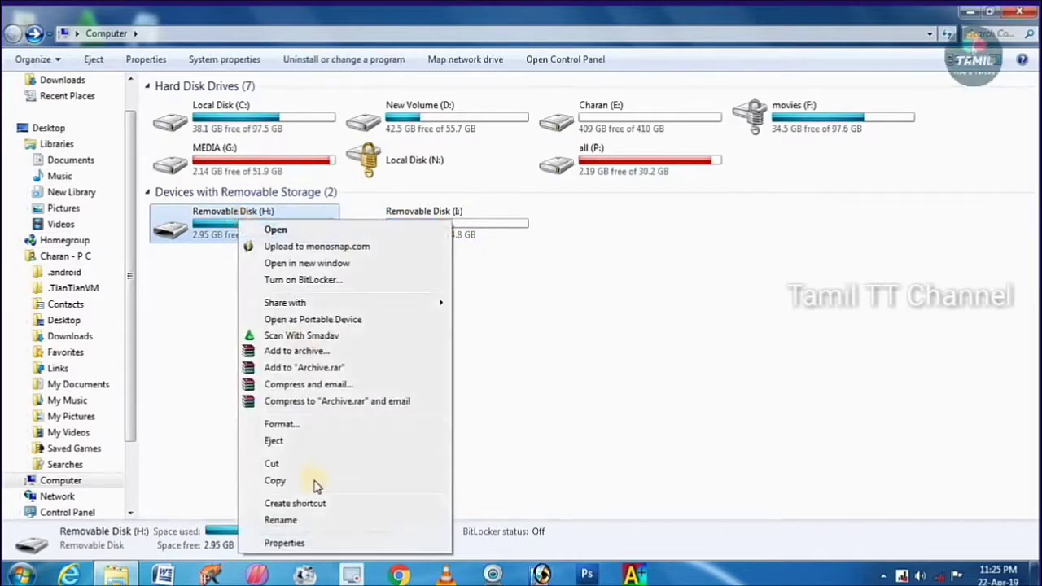
{"action": "left_click", "coordinate": [298, 542]}
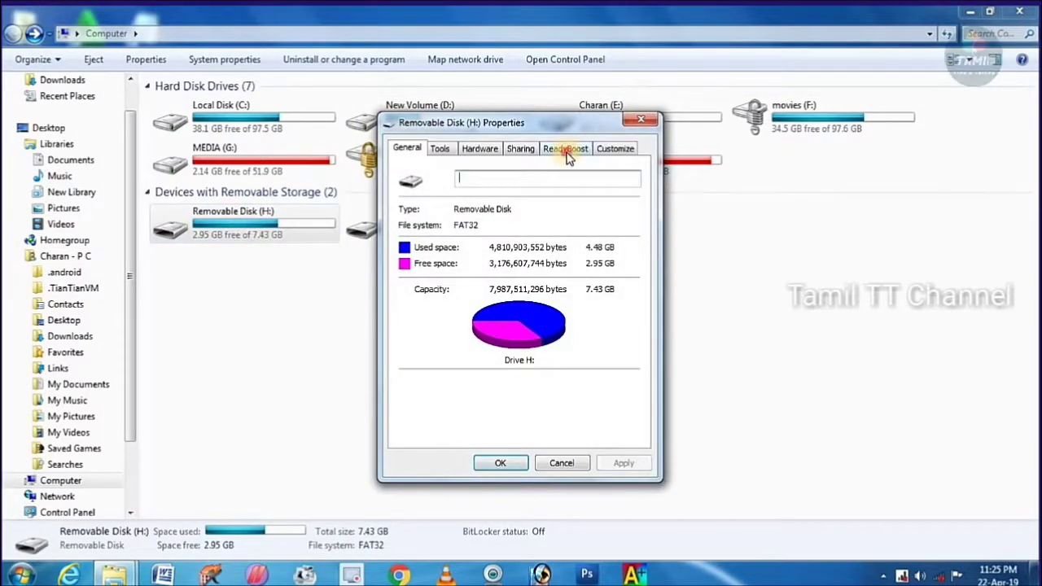
{"action": "left_click", "coordinate": [565, 148]}
{"action": "left_click", "coordinate": [423, 216]}
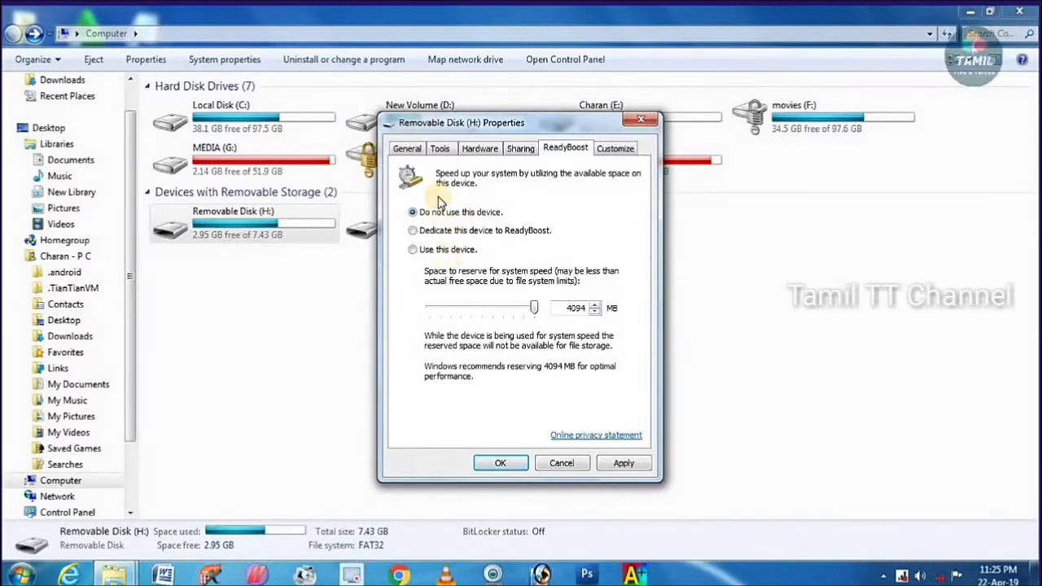
{"action": "left_click", "coordinate": [501, 464]}
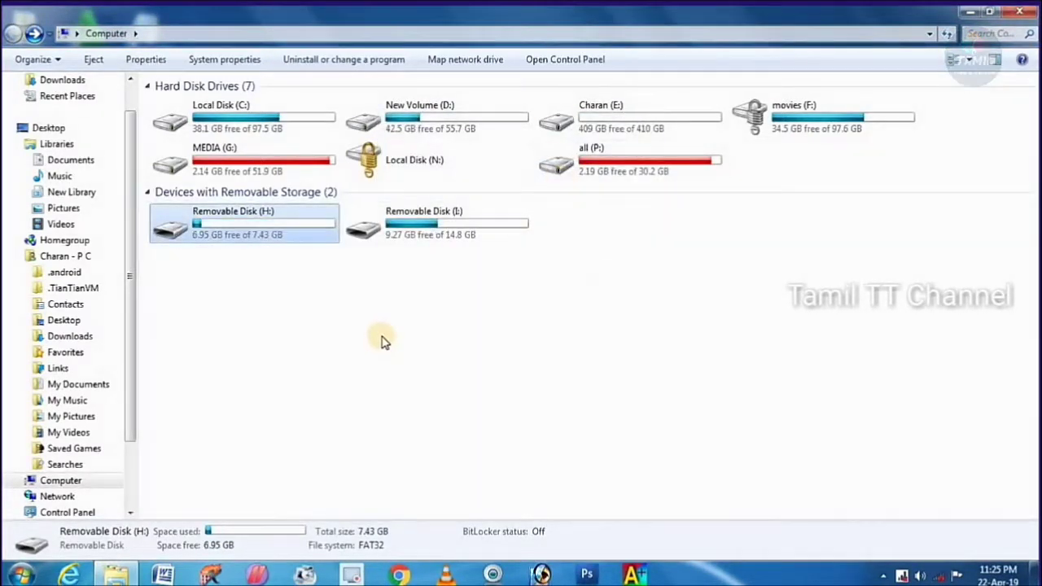
{"action": "left_click", "coordinate": [320, 302]}
{"action": "right_click", "coordinate": [320, 299]}
{"action": "left_click", "coordinate": [352, 356]}
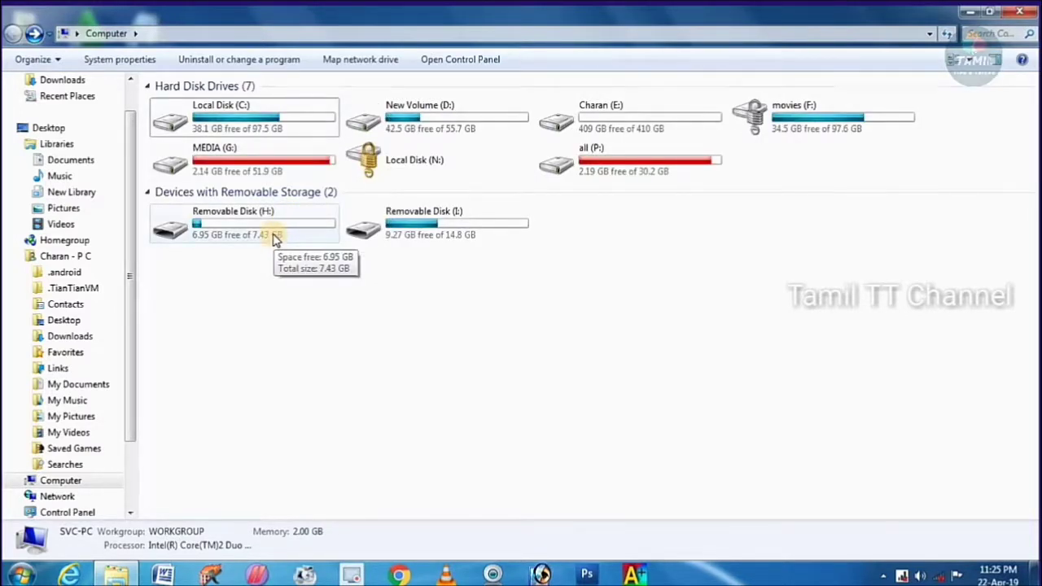
Eject Removable Disk (H:) from the computer.
{"action": "left_click", "coordinate": [272, 235]}
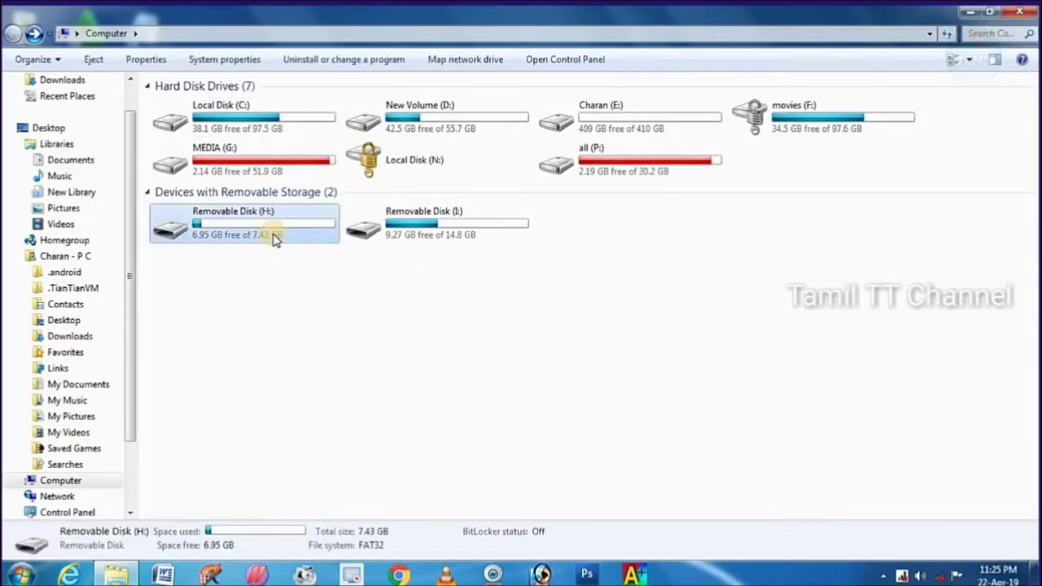
{"action": "right_click", "coordinate": [271, 230]}
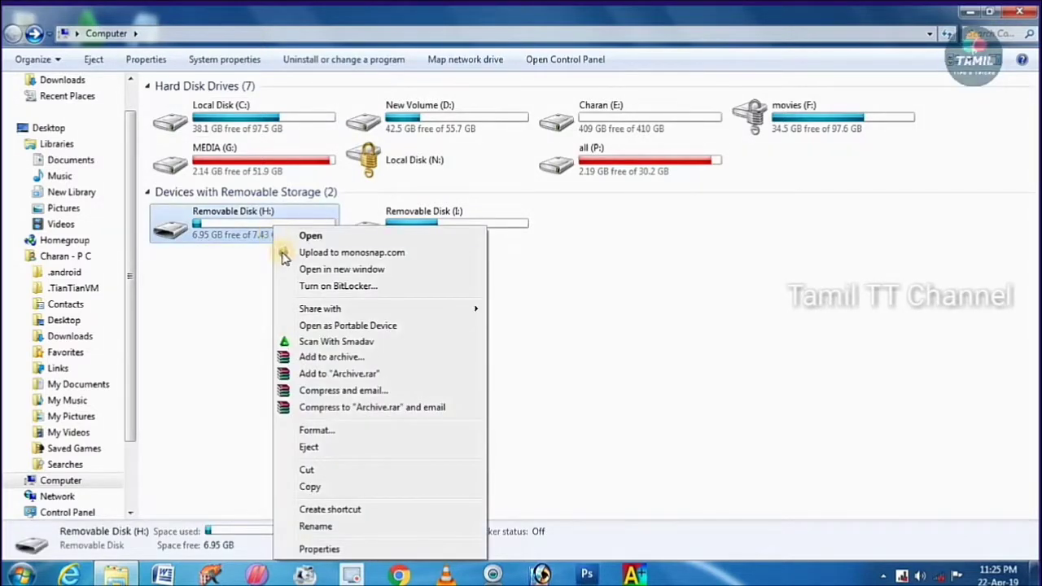
{"action": "left_click", "coordinate": [355, 448]}
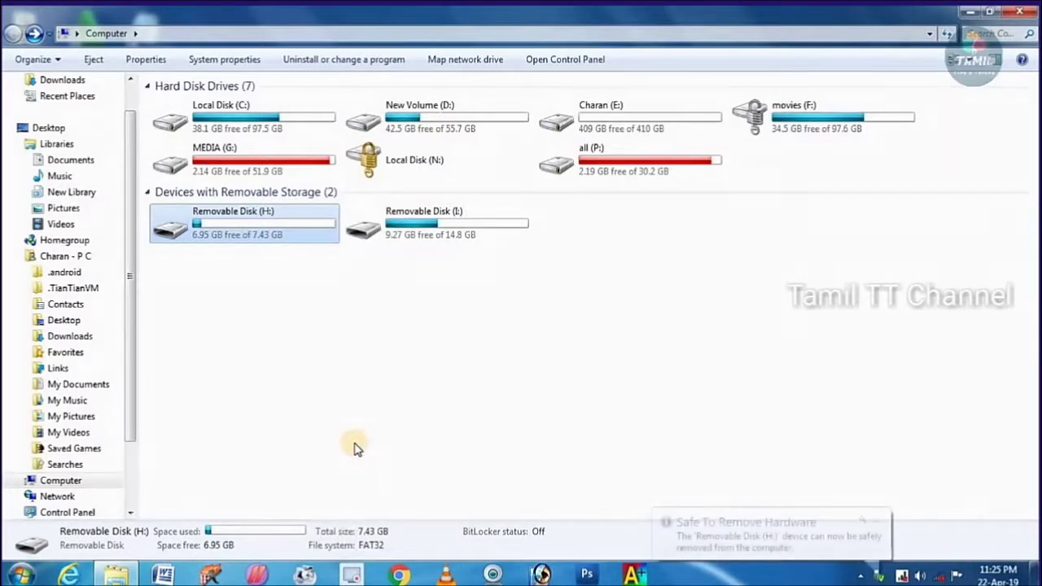
Eject Removable Disk (I:) and refresh the drive list.
{"action": "right_click", "coordinate": [423, 218]}
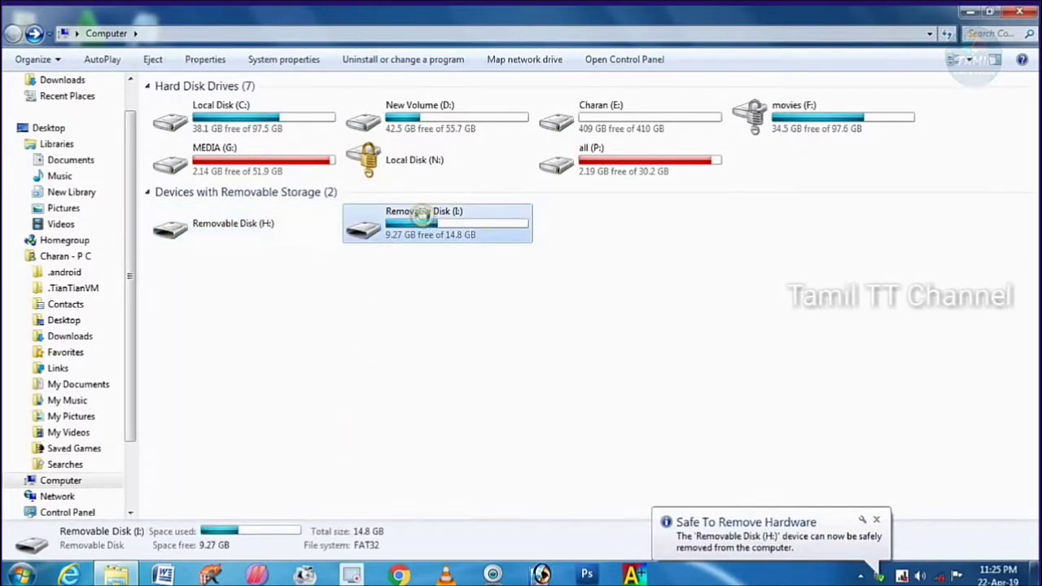
{"action": "left_click", "coordinate": [478, 446]}
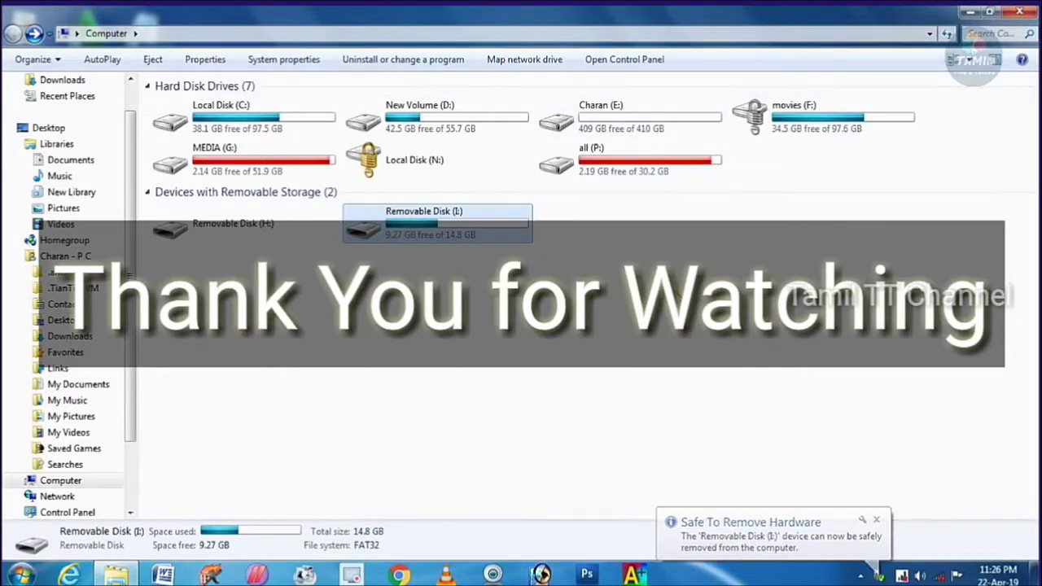
{"action": "left_click", "coordinate": [676, 293]}
{"action": "right_click", "coordinate": [676, 293]}
{"action": "left_click", "coordinate": [727, 352]}
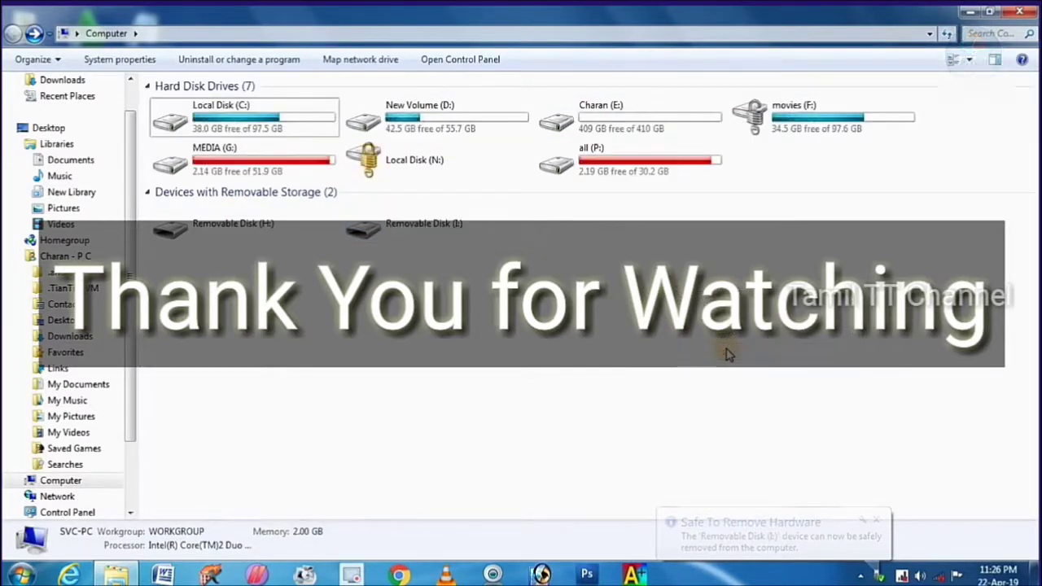